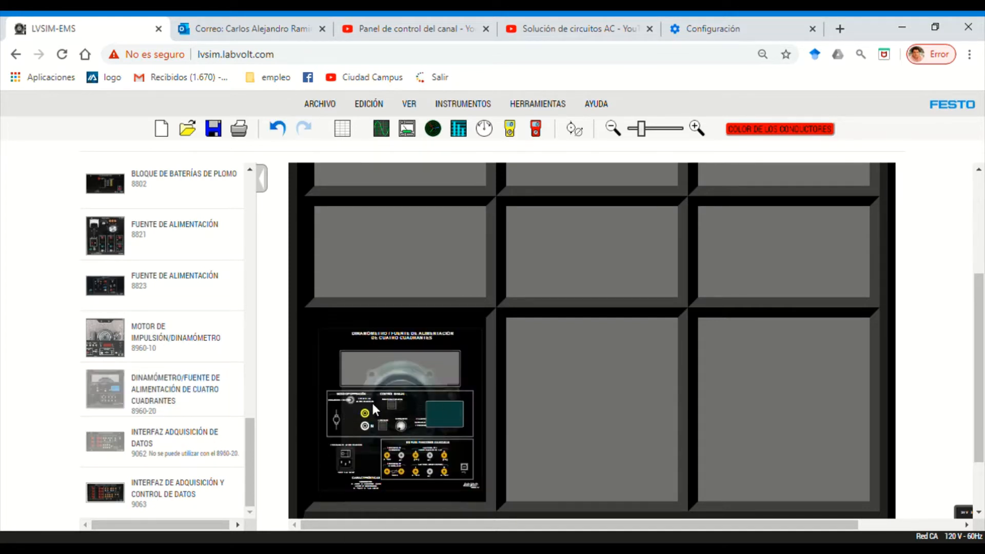
Step: Add the 9063 data acquisition and control interface, the 8311 resistive load and the 8321 inductive load to the rack
mouse_move(250, 453)
mouse_down()
mouse_move(253, 403)
mouse_move(248, 466)
mouse_up()
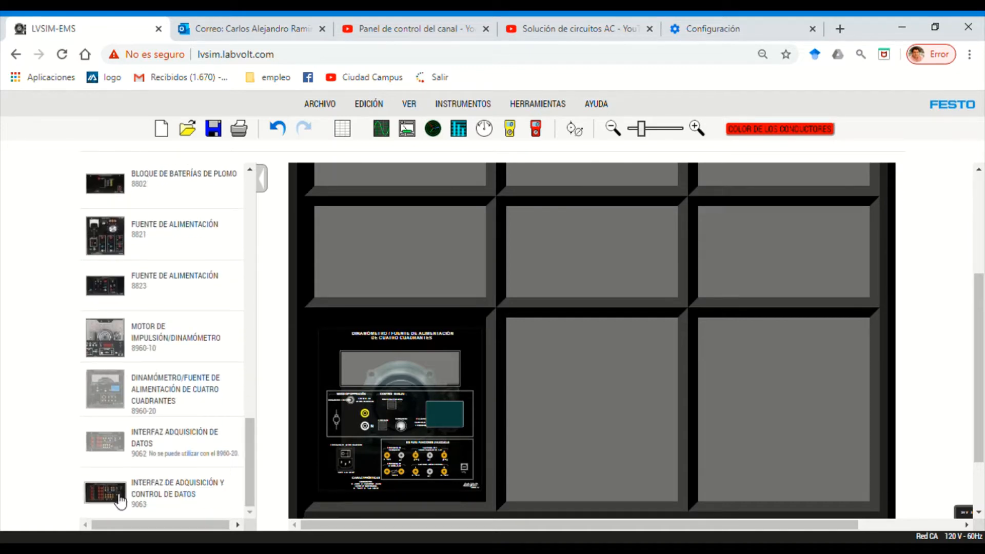
drag(120, 500, 426, 256)
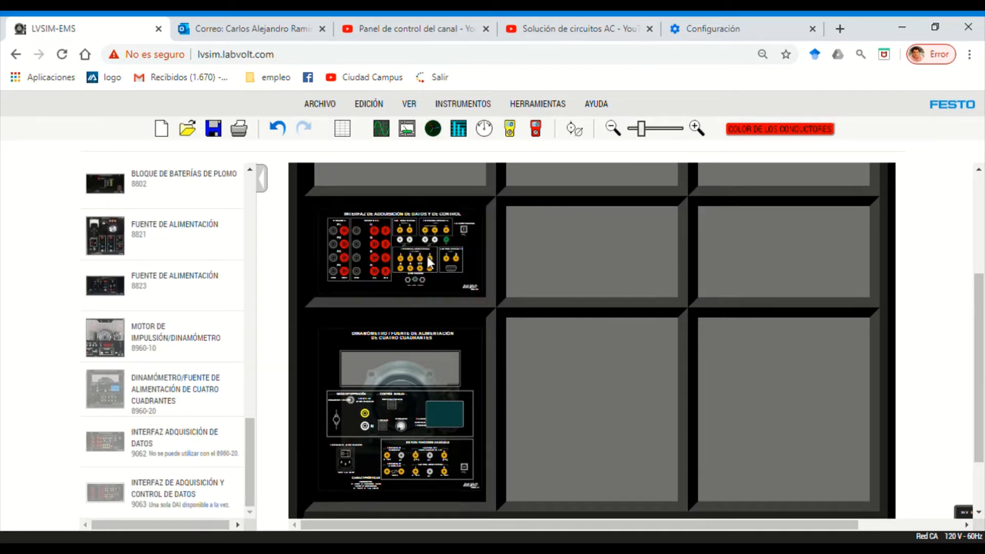
drag(252, 440, 266, 298)
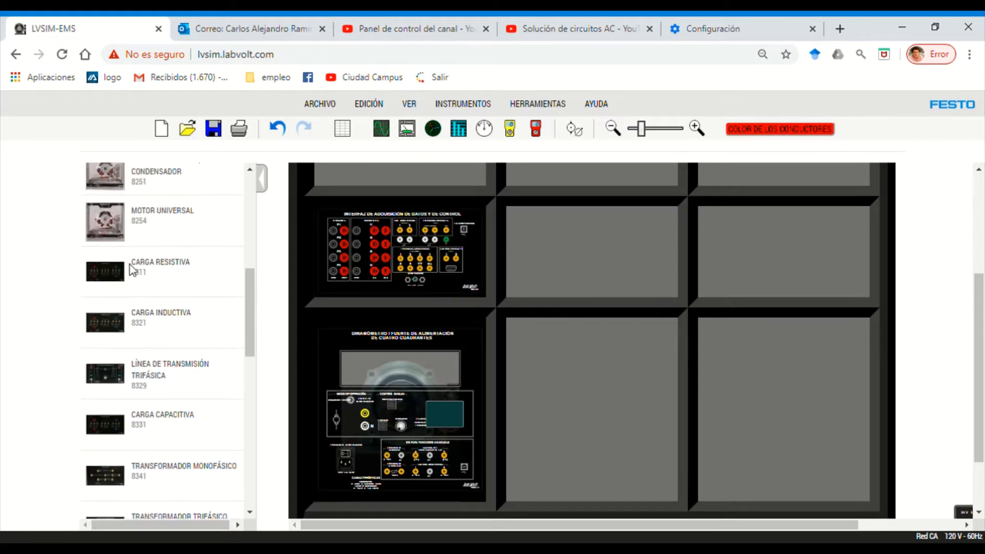
drag(106, 273, 566, 252)
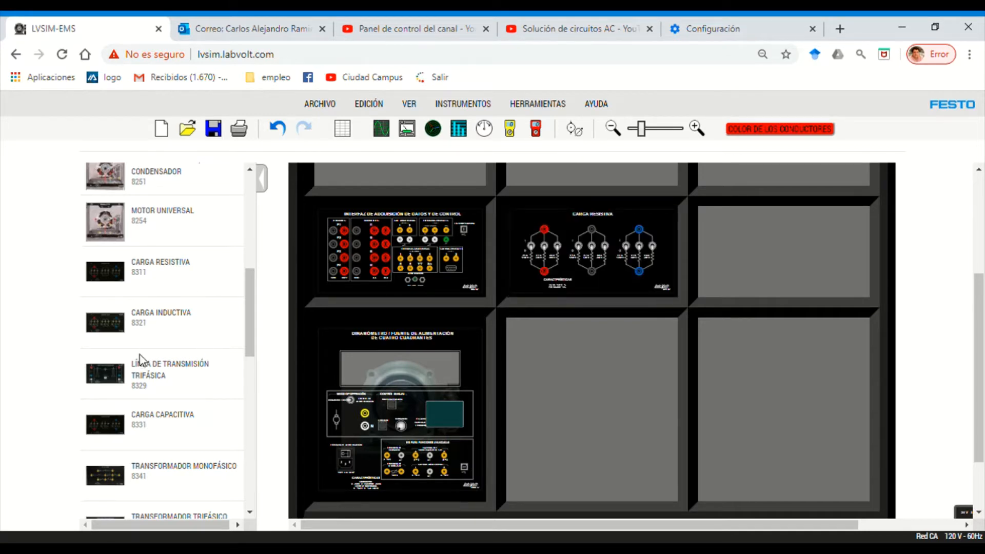
drag(103, 322, 578, 424)
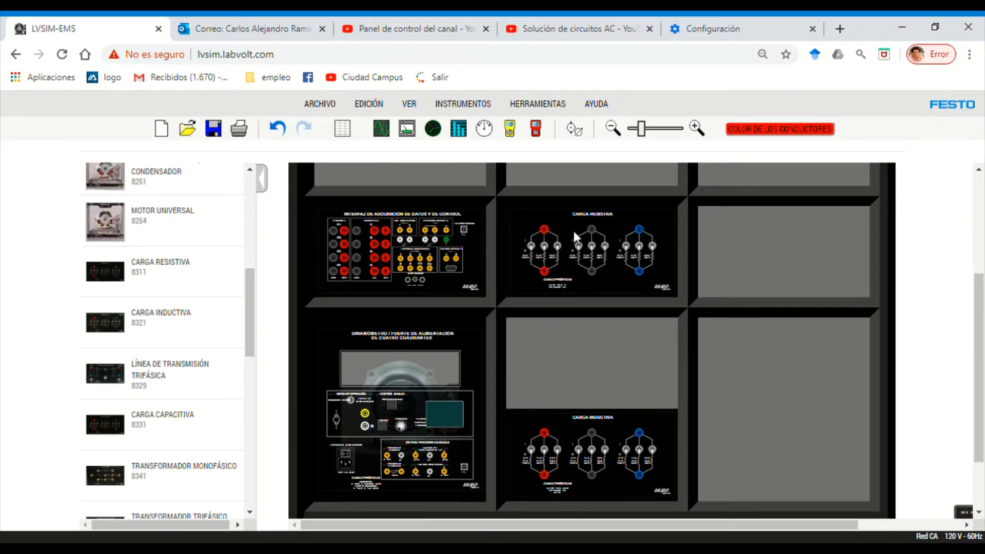
Step: Stack the resistive load directly above the inductive load and move the data acquisition interface to the cell above them
drag(573, 231, 564, 336)
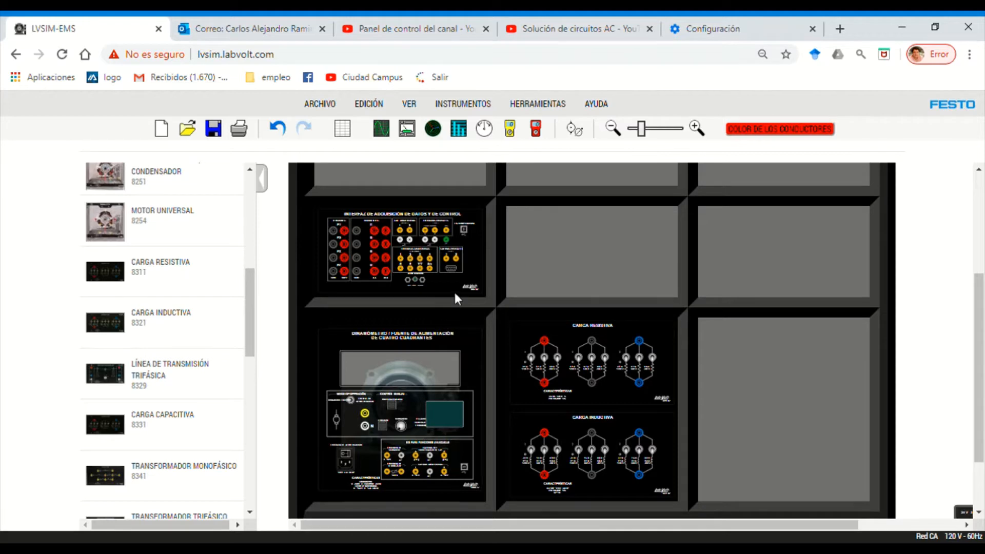
drag(453, 290, 593, 282)
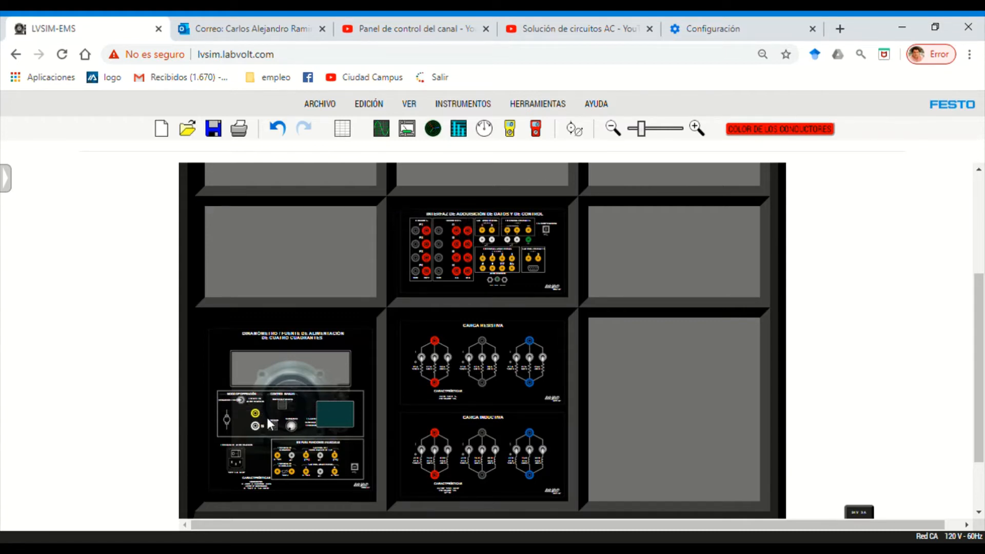
Step: Wire the source's yellow terminal to current input I1, and I1's common to the upper red terminal of the resistive load
drag(261, 420, 462, 235)
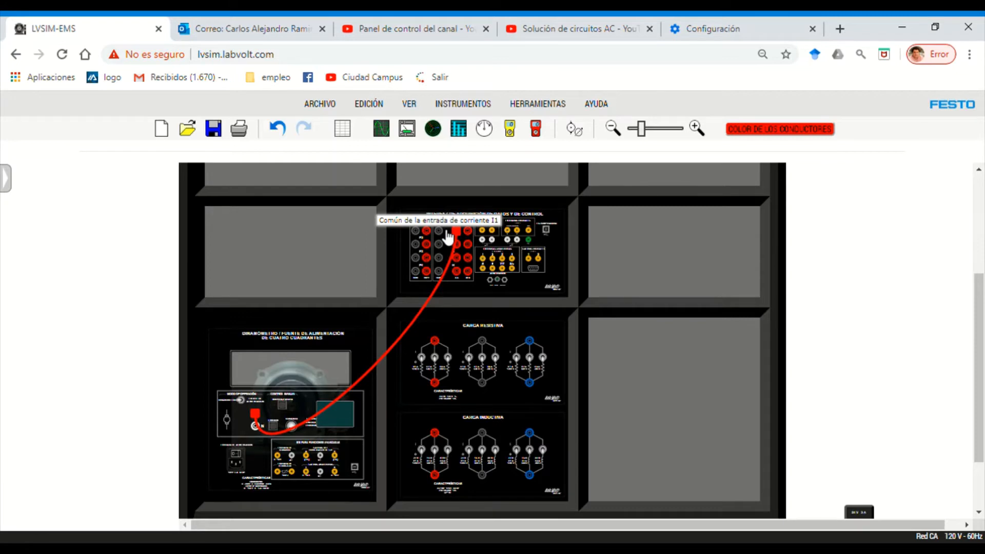
drag(439, 233, 440, 354)
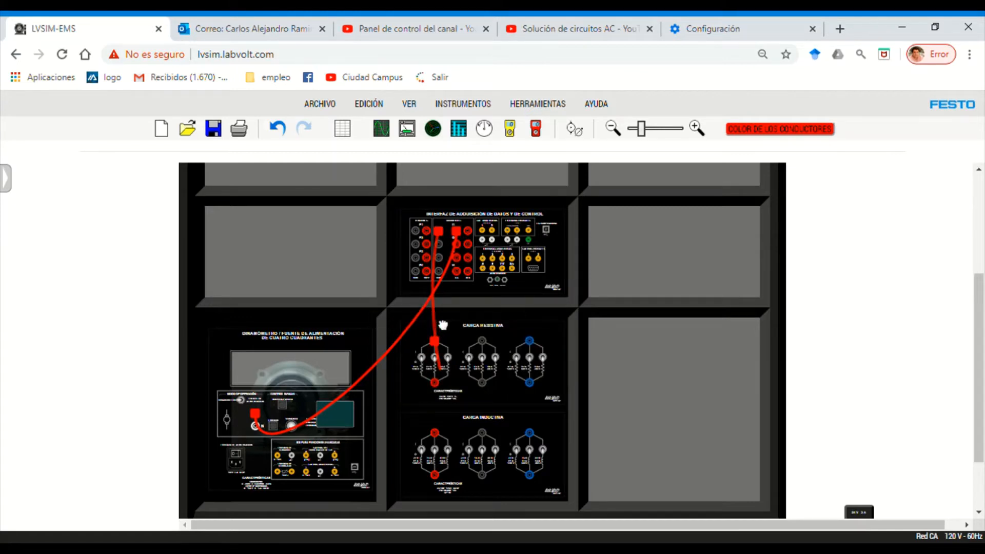
drag(545, 289, 434, 314)
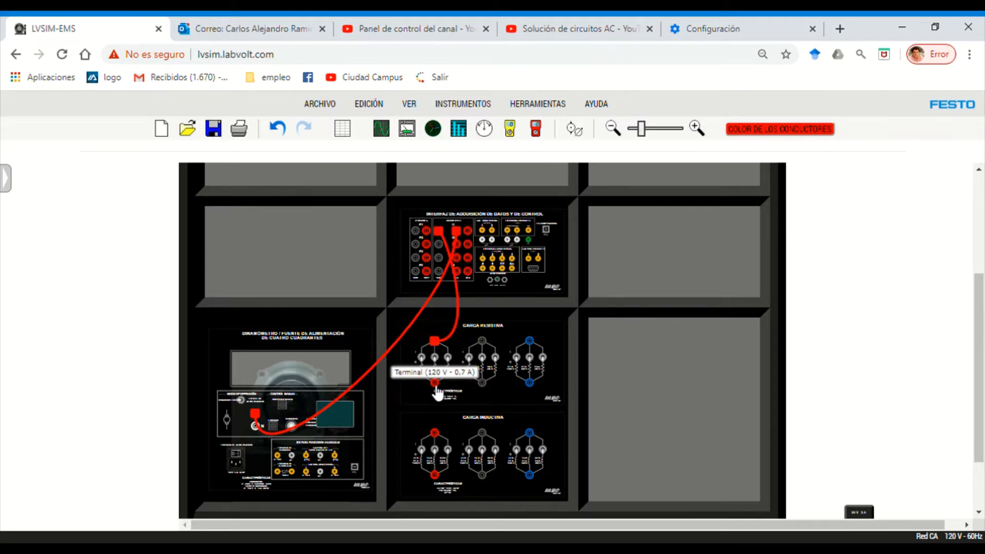
Step: Connect the red resistive bank in series with the red inductive bank and return the circuit to the source's N terminal
drag(435, 384, 439, 437)
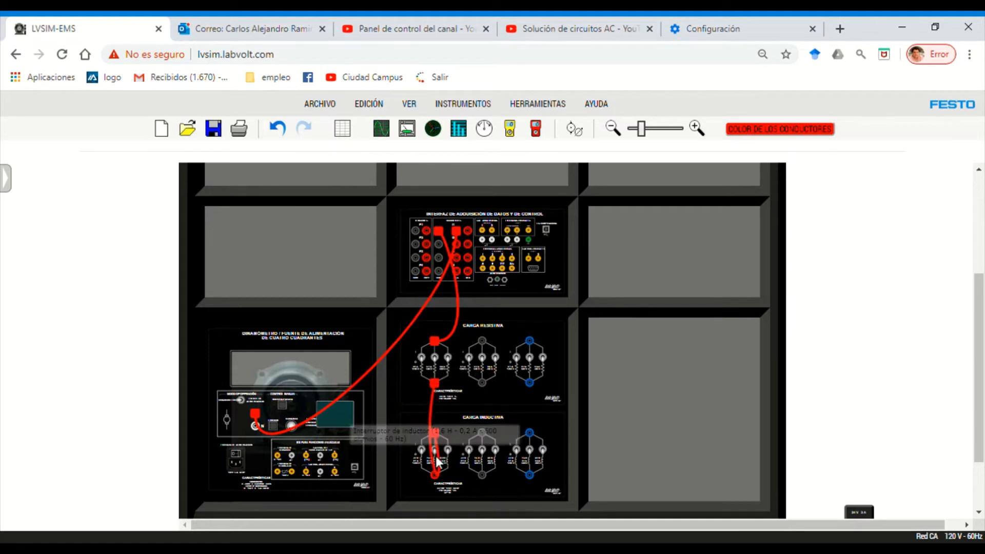
drag(433, 464, 415, 403)
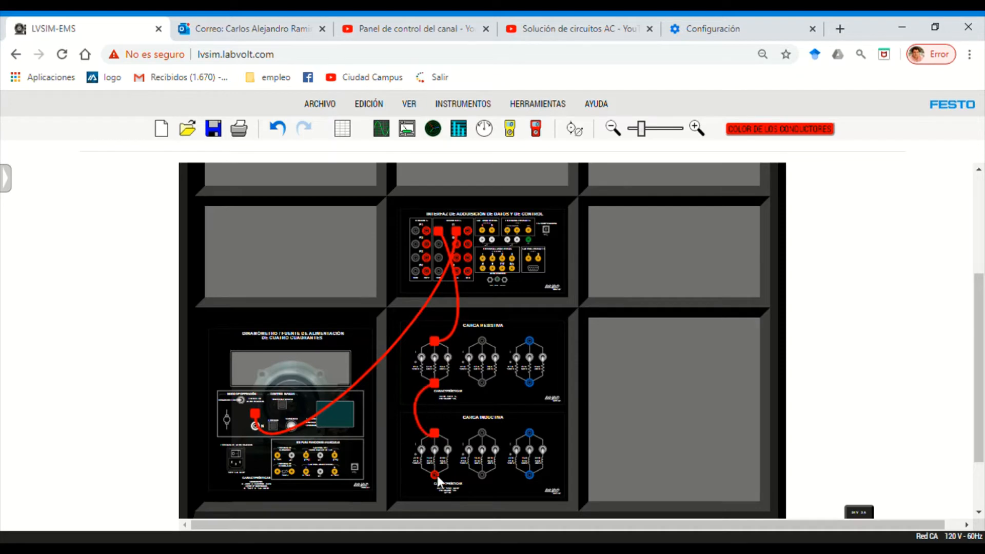
drag(434, 475, 255, 426)
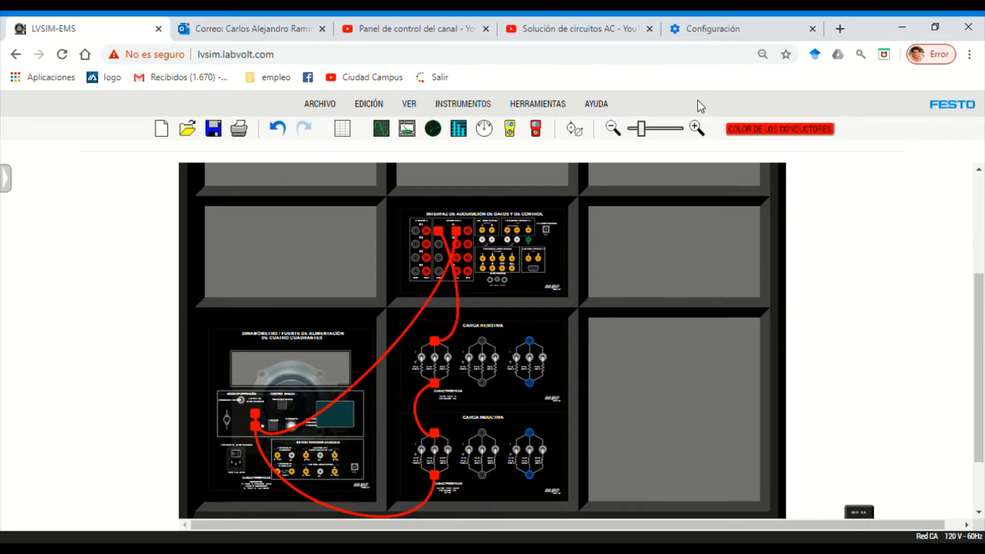
Step: Set the conductor colour to blue and connect voltage input E1 across the source's yellow and N terminals
click(783, 131)
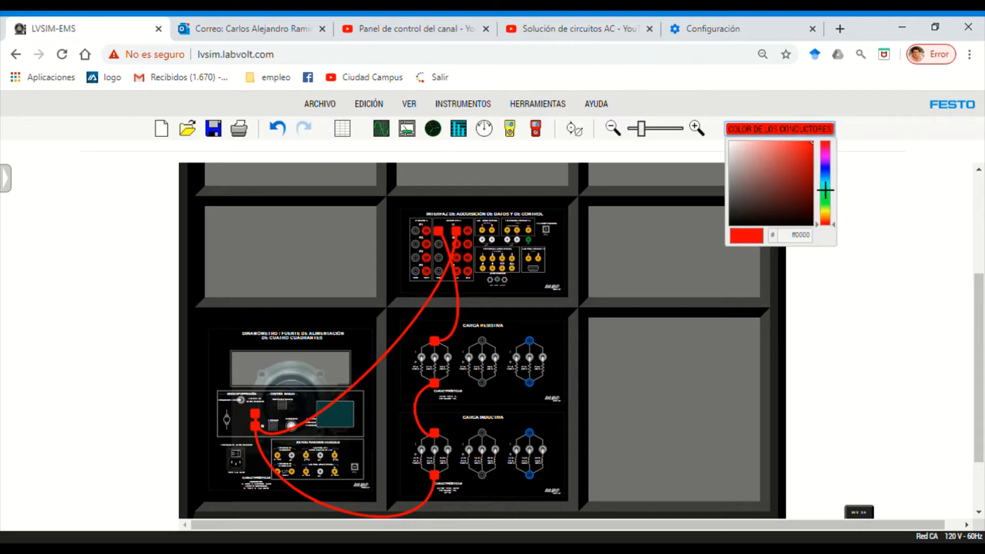
drag(831, 175, 831, 165)
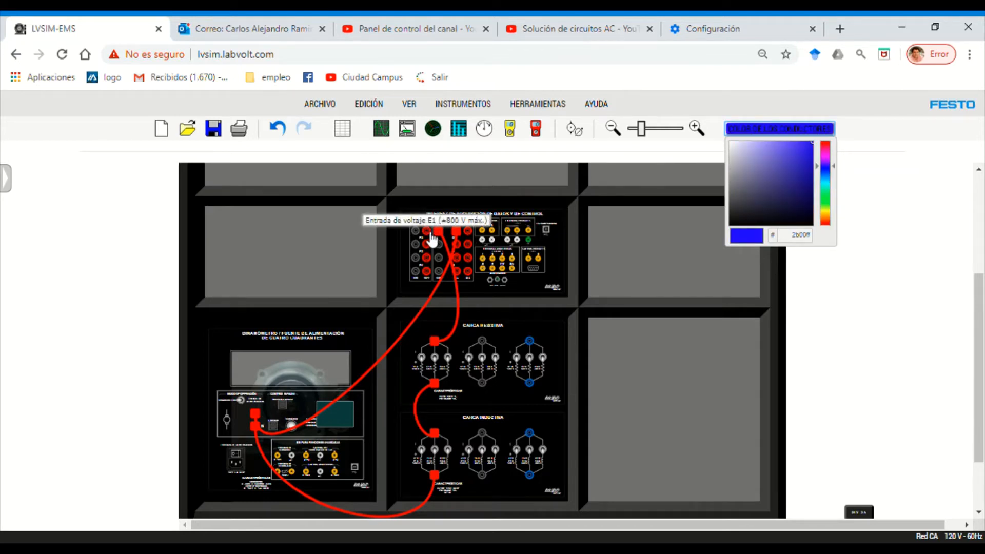
drag(432, 239, 259, 415)
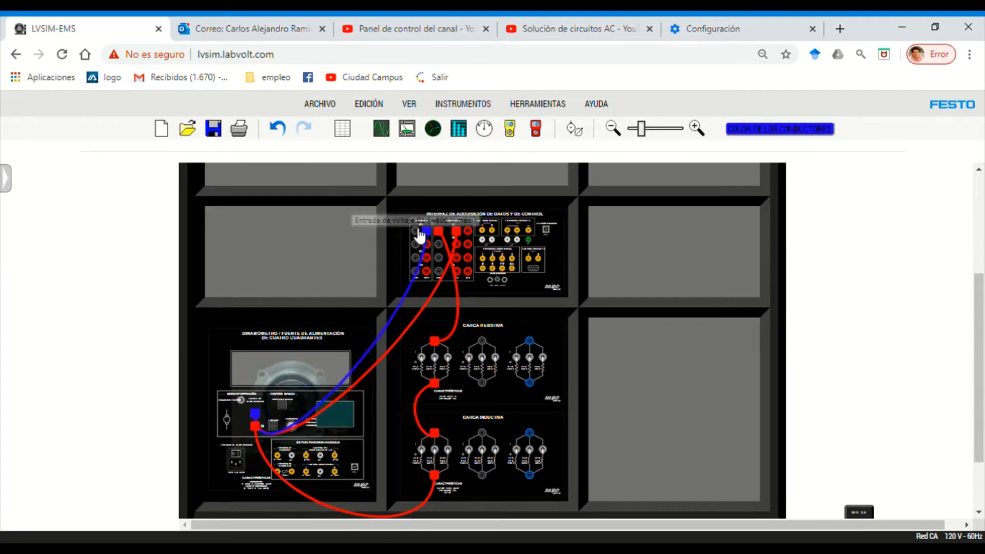
drag(415, 231, 262, 431)
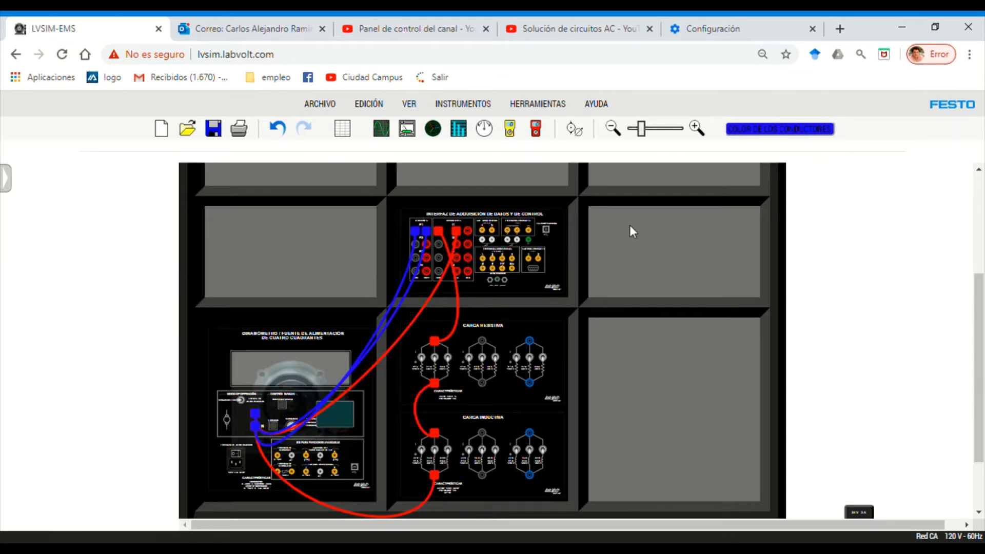
Step: Set the conductor colour to green and connect voltage input E2 across the resistive load's red terminals
click(774, 133)
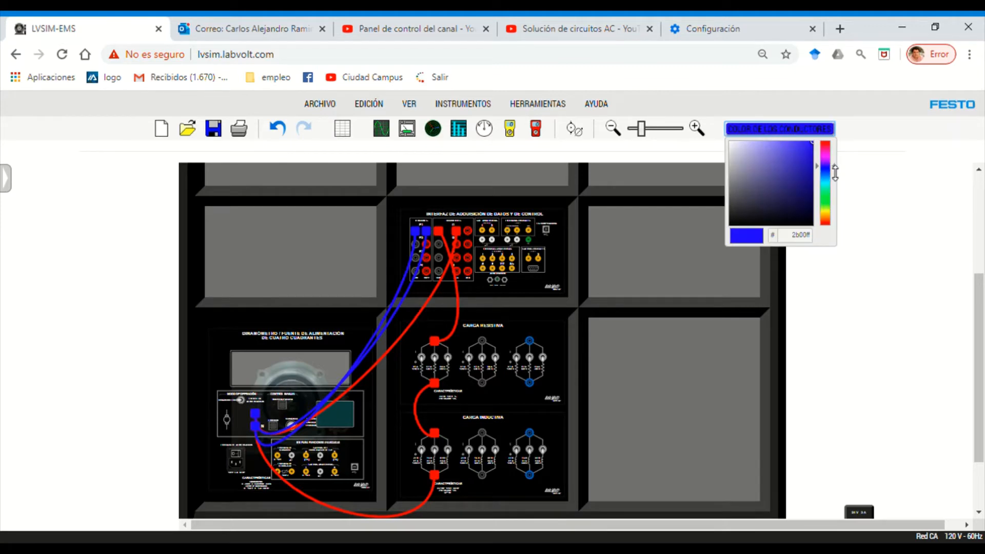
drag(834, 167, 834, 204)
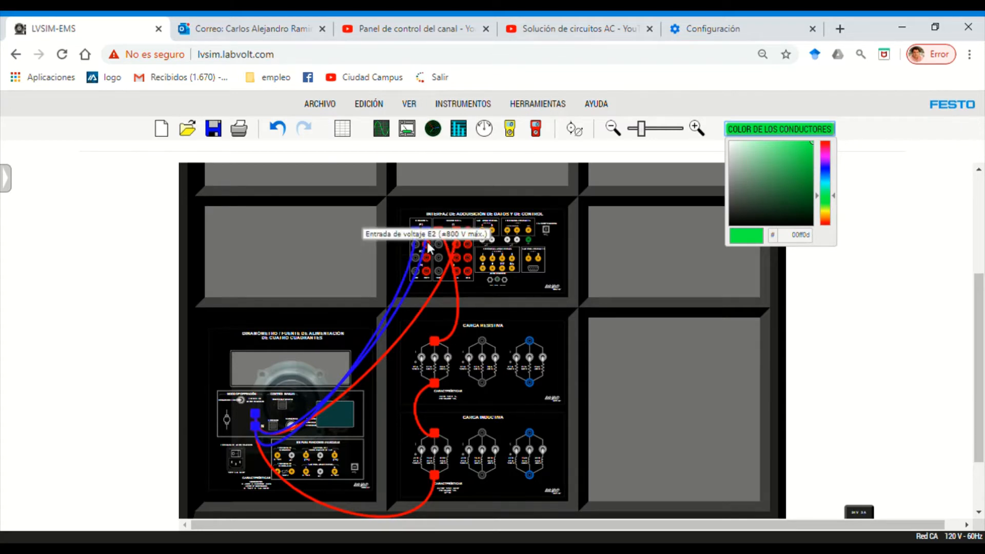
mouse_move(427, 242)
mouse_down()
mouse_move(440, 375)
mouse_move(412, 316)
mouse_up()
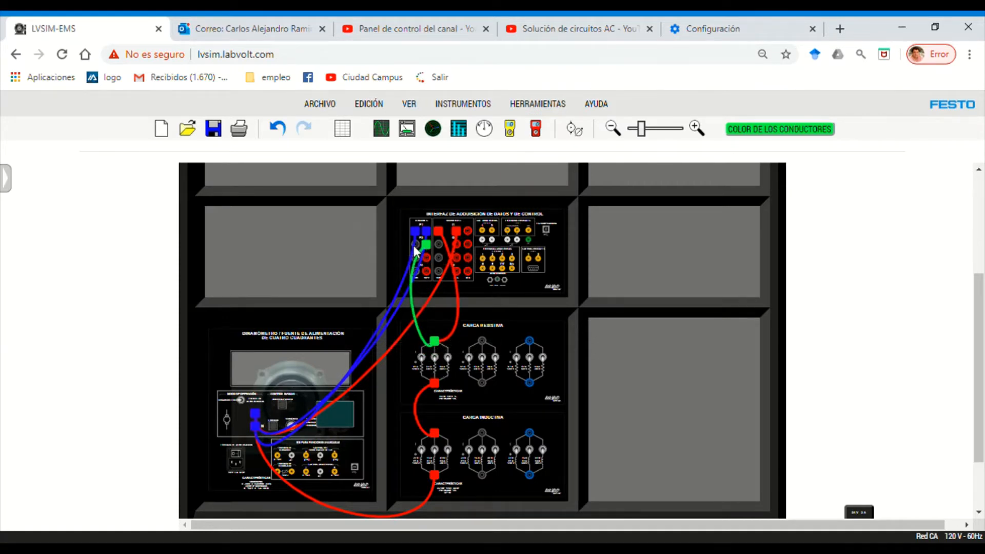
drag(415, 244, 380, 377)
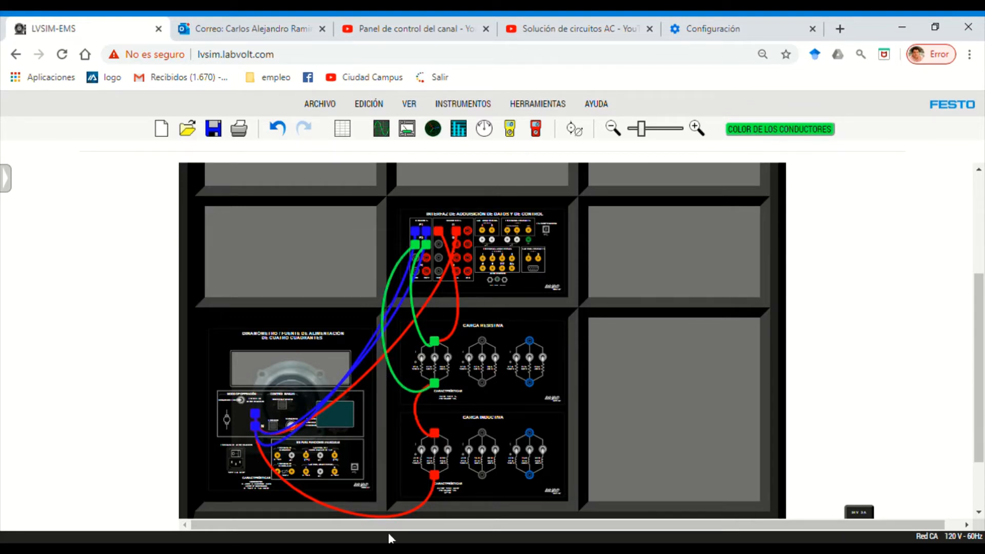
Step: Set the conductor colour to yellow and connect voltage input E3 across the inductive load's red terminals
click(773, 131)
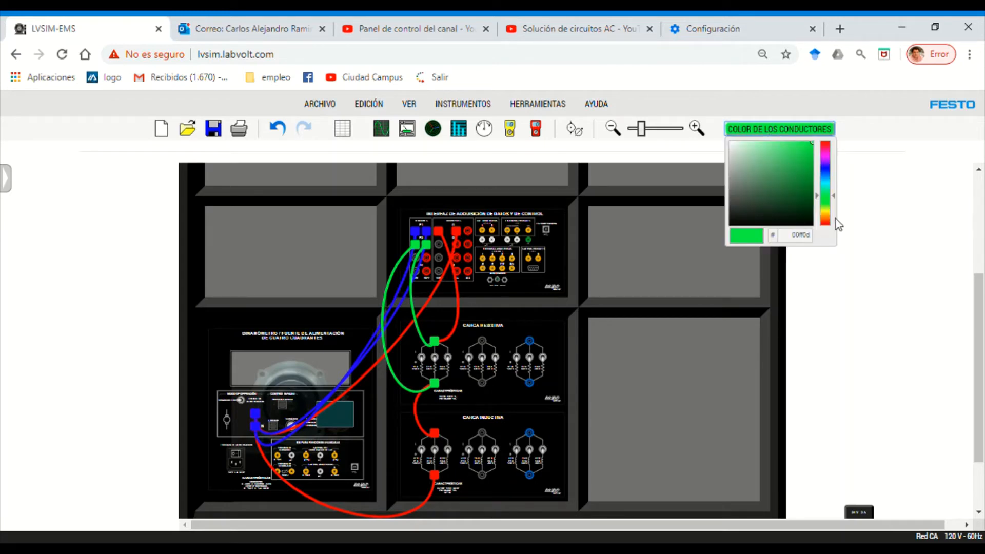
drag(834, 201, 836, 217)
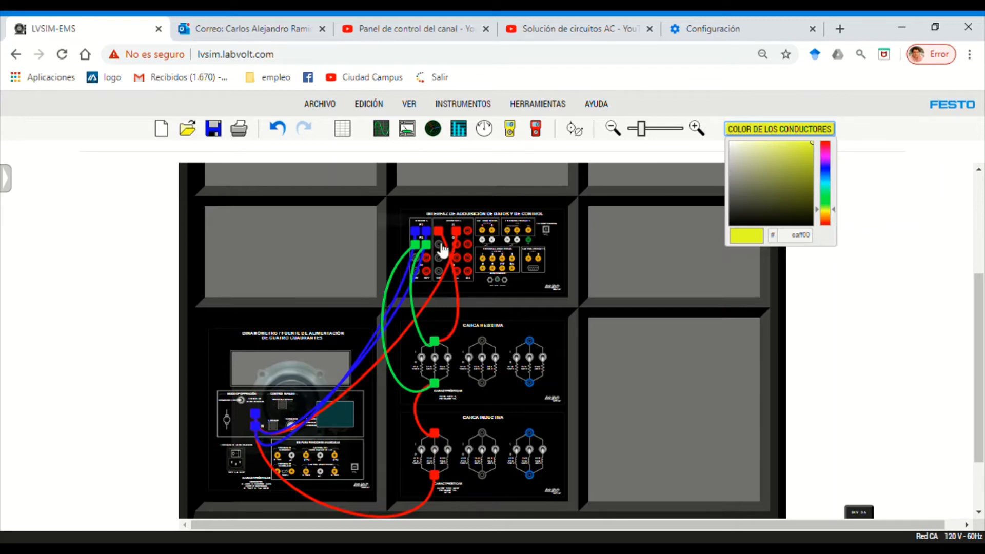
drag(428, 259, 436, 435)
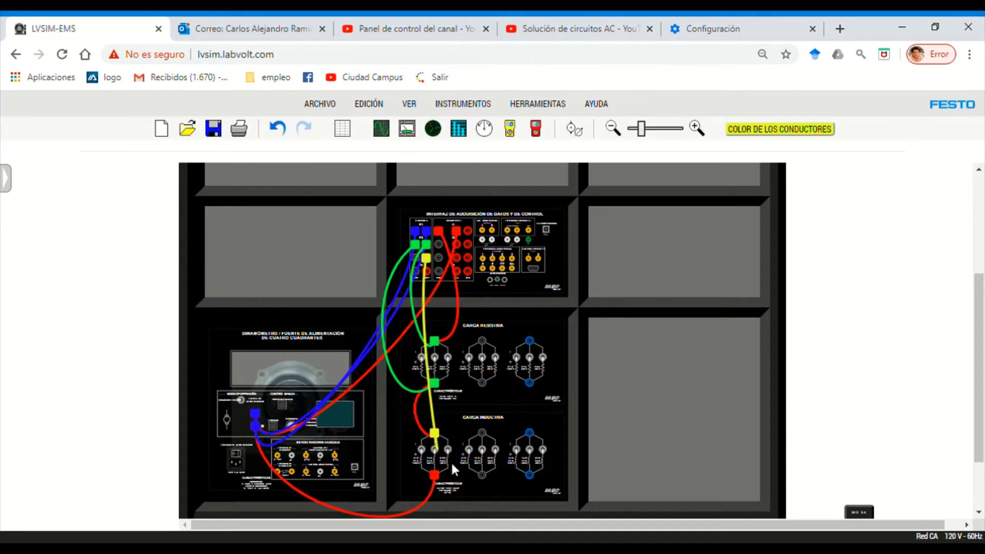
drag(440, 454, 411, 440)
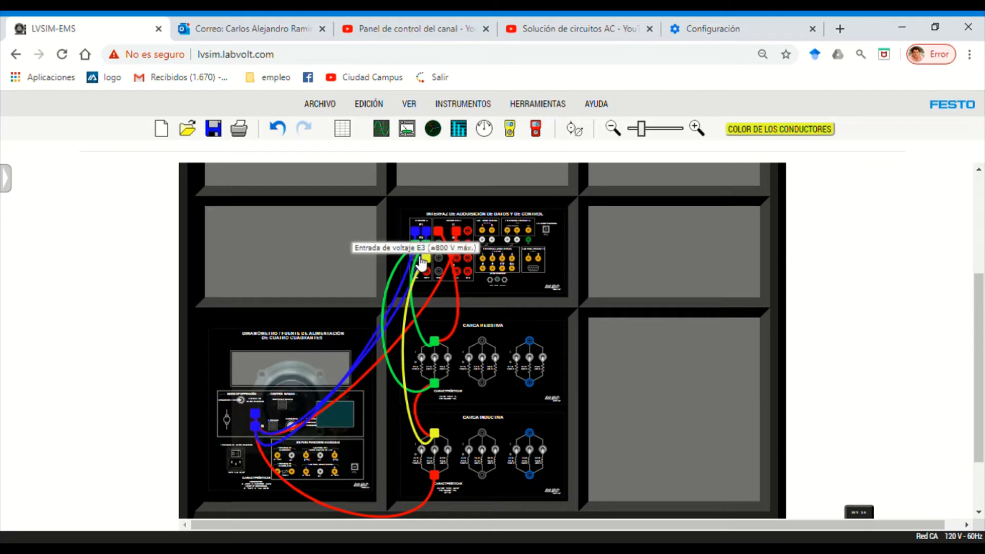
drag(415, 258, 404, 481)
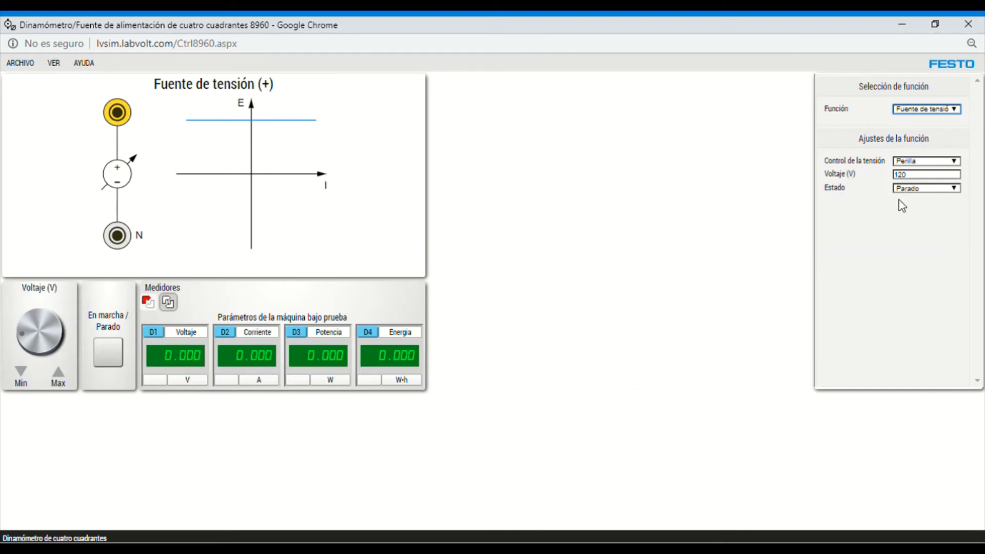
Step: Set the four-quadrant supply's function to the 60 Hz power source and start it
key(Down)
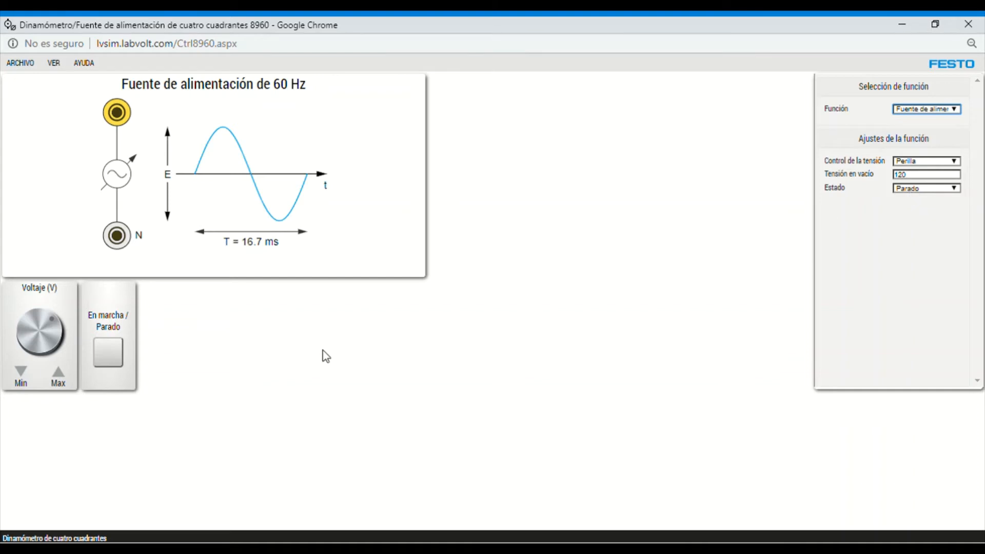
click(113, 357)
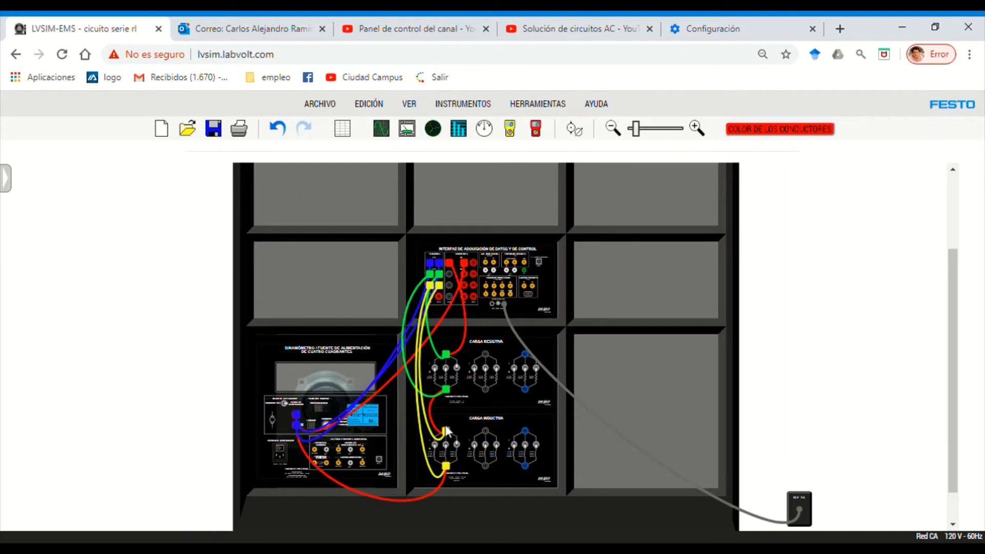
Step: Open the metering instruments, set meter M13 (PQS1) to reactive power mode Q, and turn it on
click(408, 134)
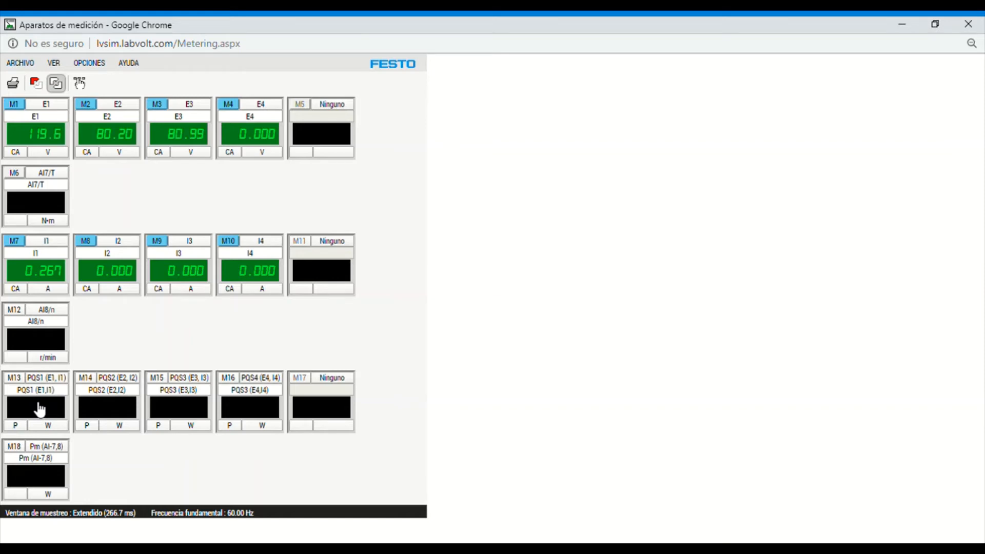
click(22, 429)
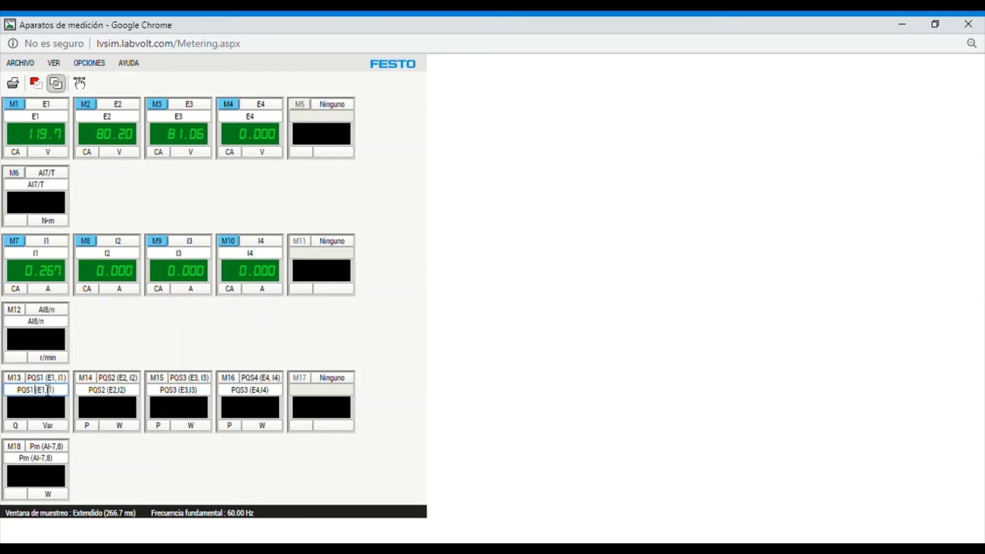
double_click(49, 385)
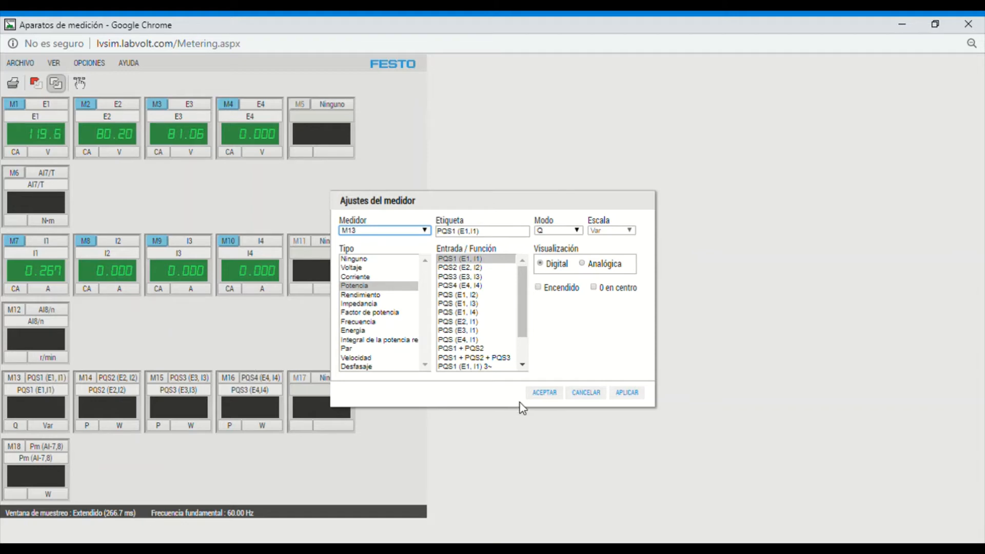
click(544, 393)
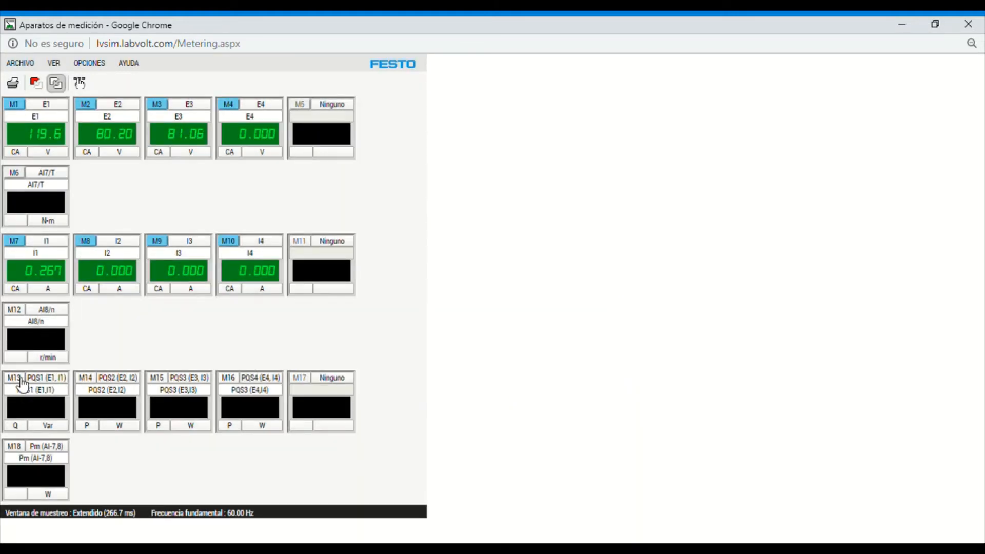
click(13, 378)
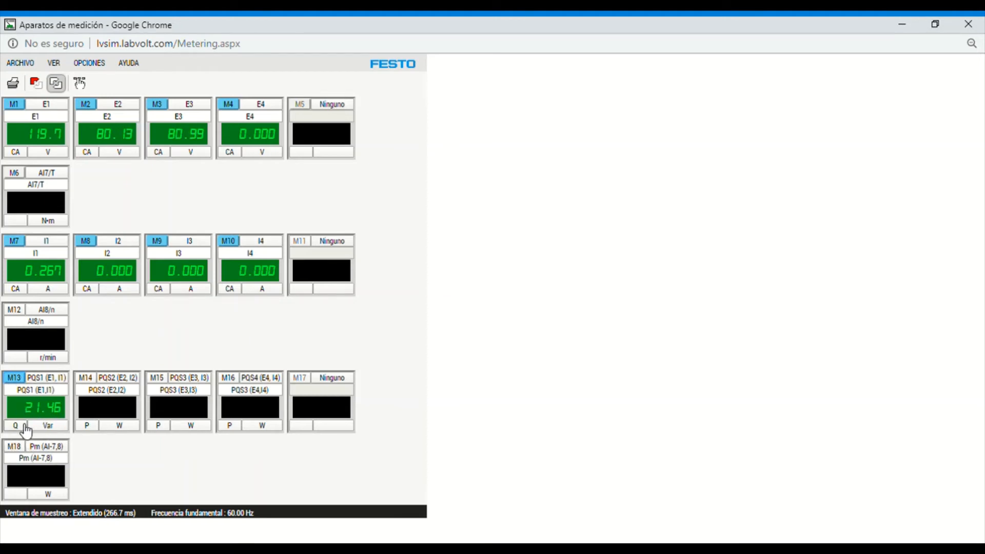
click(46, 392)
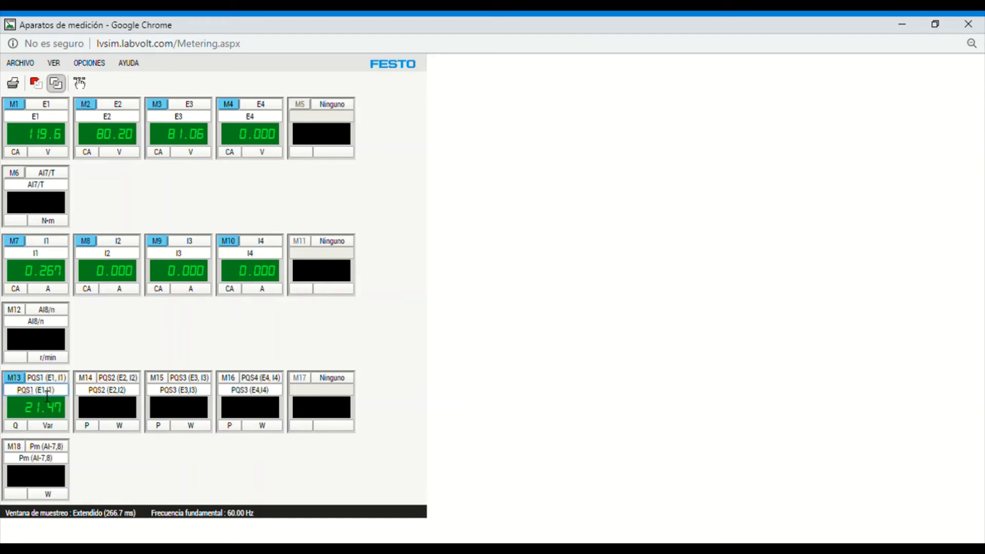
click(90, 392)
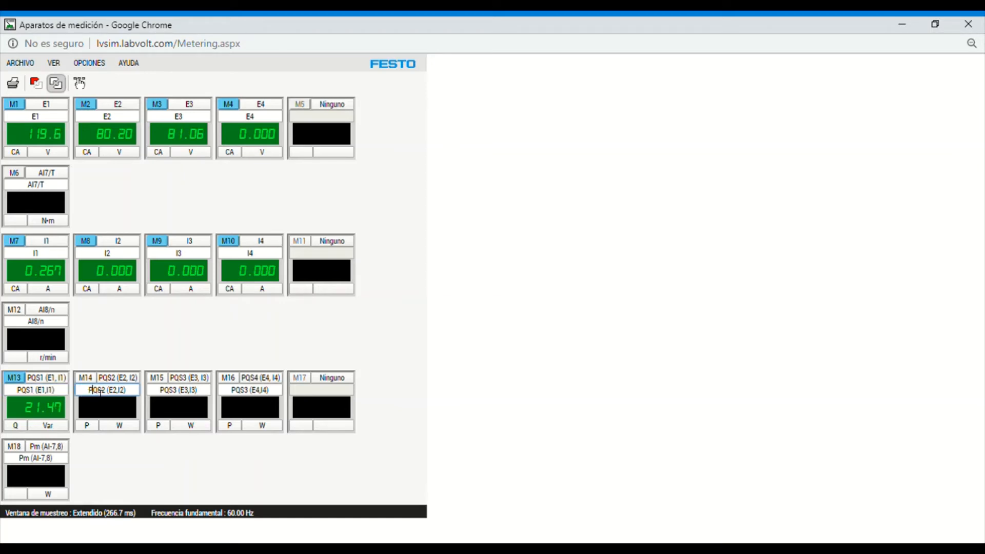
Step: Assign the power input PQS1 (E1, I1) to meter M14 and turn the meter on
double_click(44, 380)
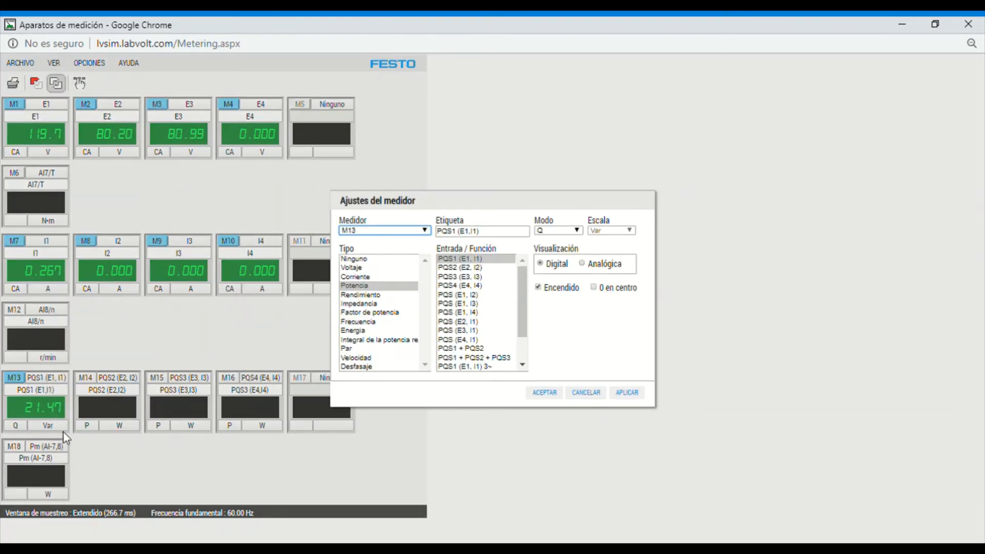
click(557, 400)
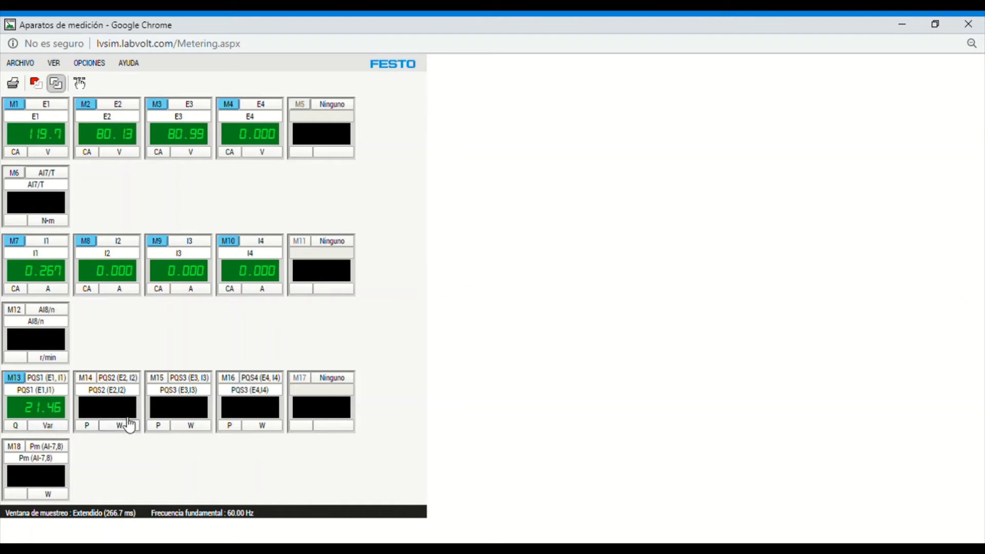
click(118, 393)
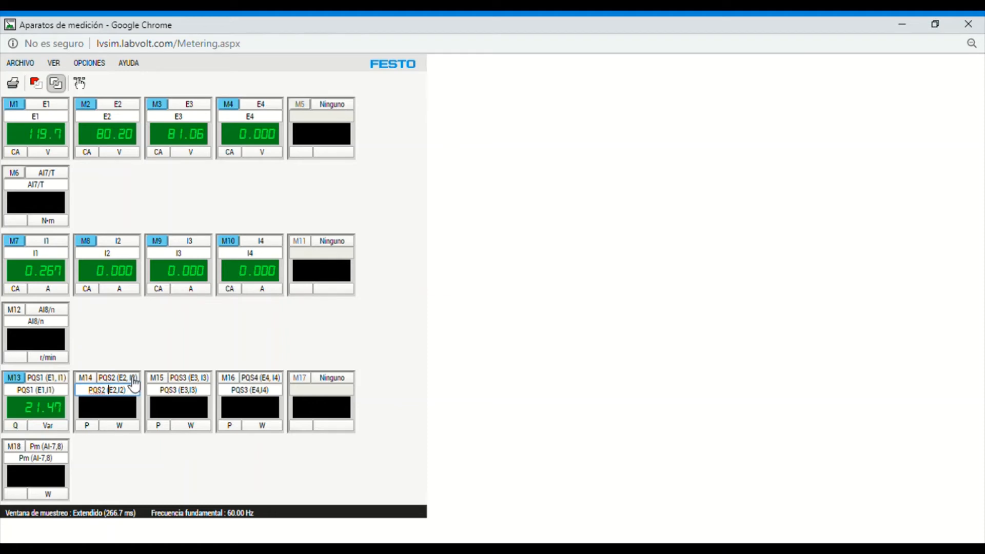
double_click(131, 381)
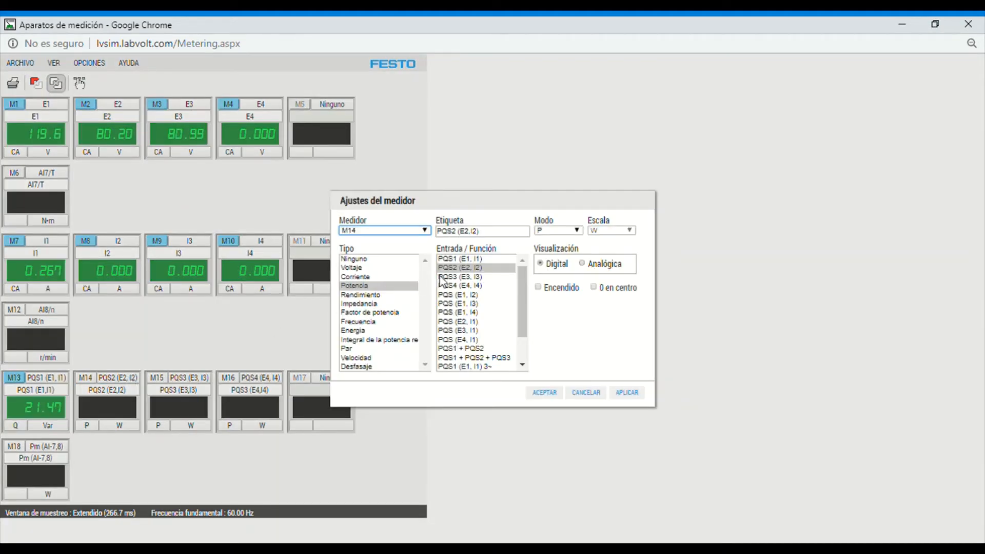
click(460, 259)
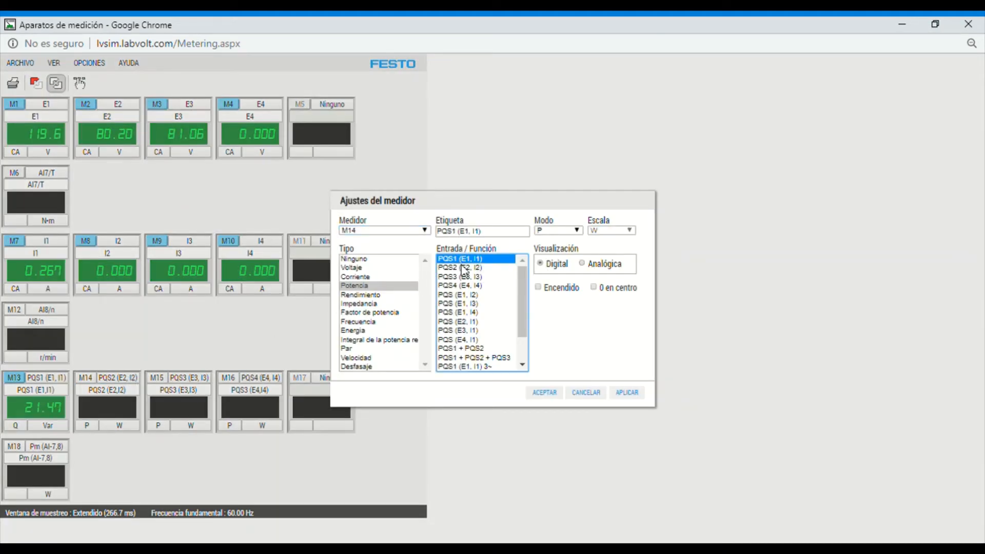
click(543, 393)
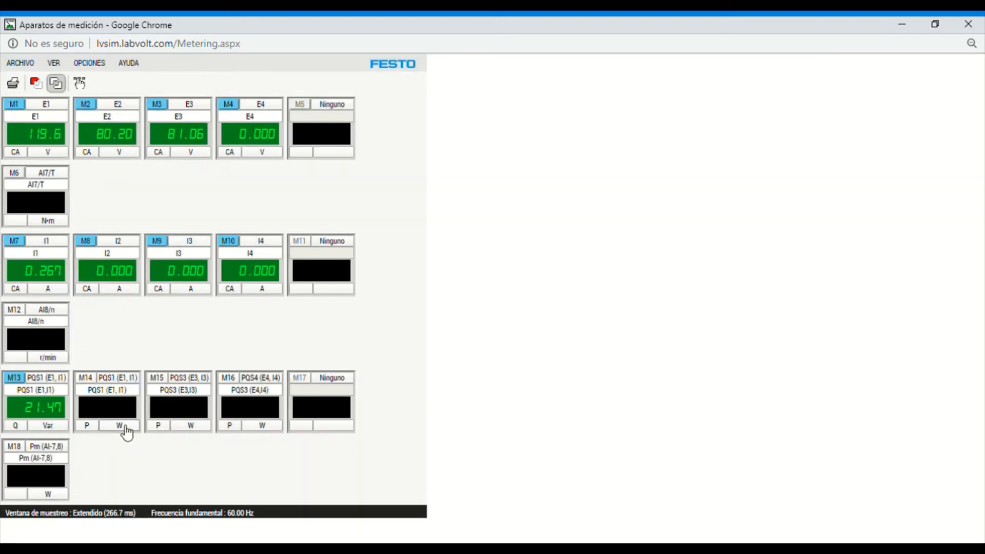
click(85, 378)
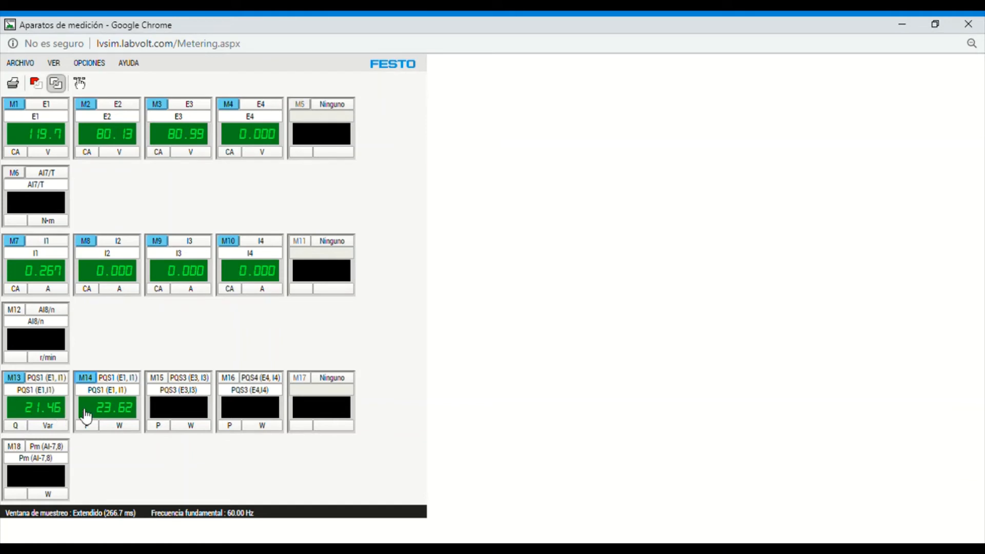
Step: Assign the power input PQS1 (E1, I1) to meter M15 and apply its settings
click(193, 378)
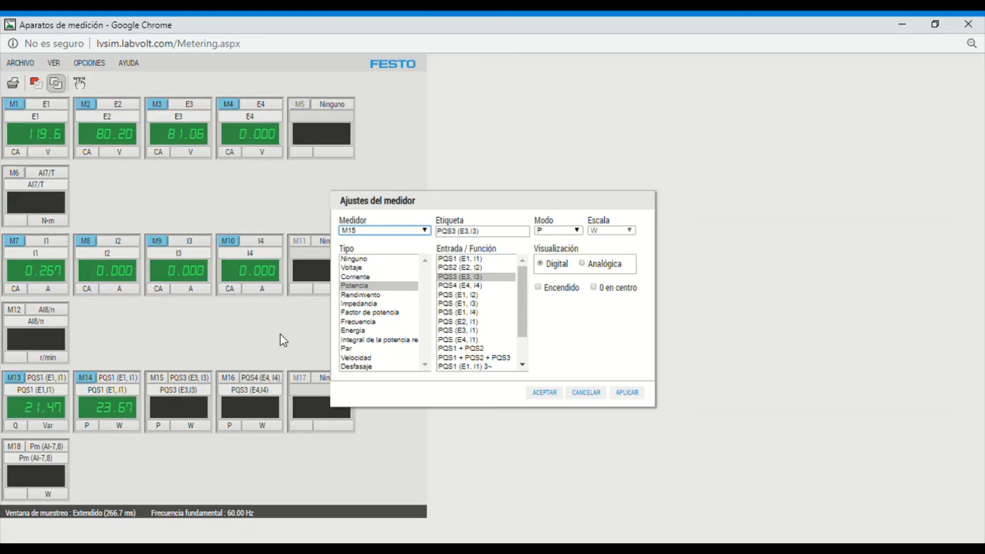
click(471, 259)
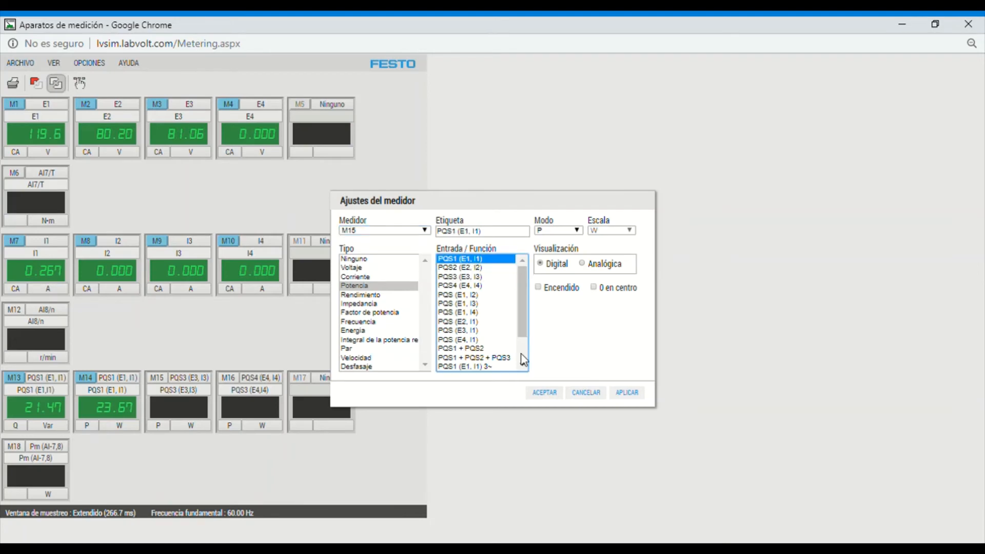
click(543, 393)
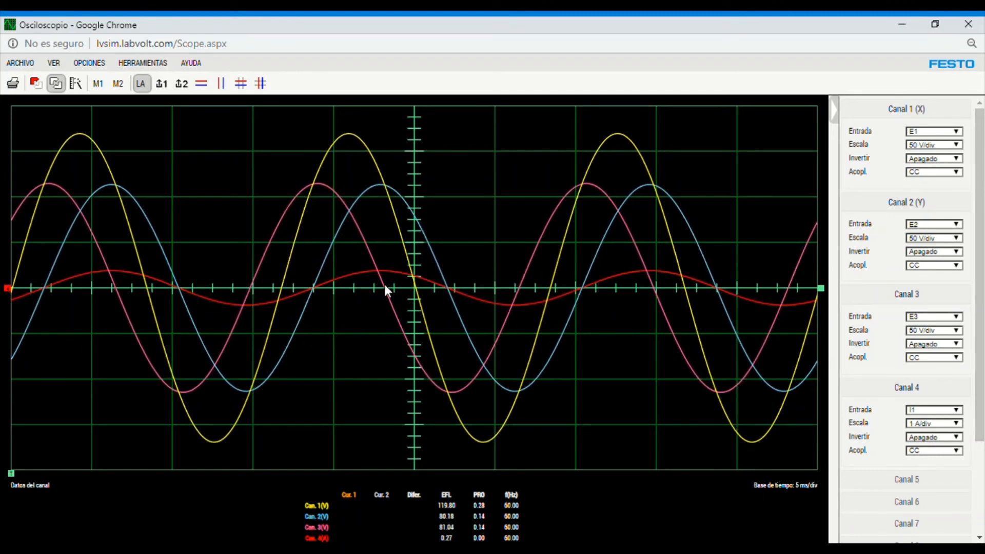
Step: Turn on the oscilloscope's vertical cursors and move cursor 1 between the peak and rising zero crossing of the E2 and I1 waveforms
click(222, 86)
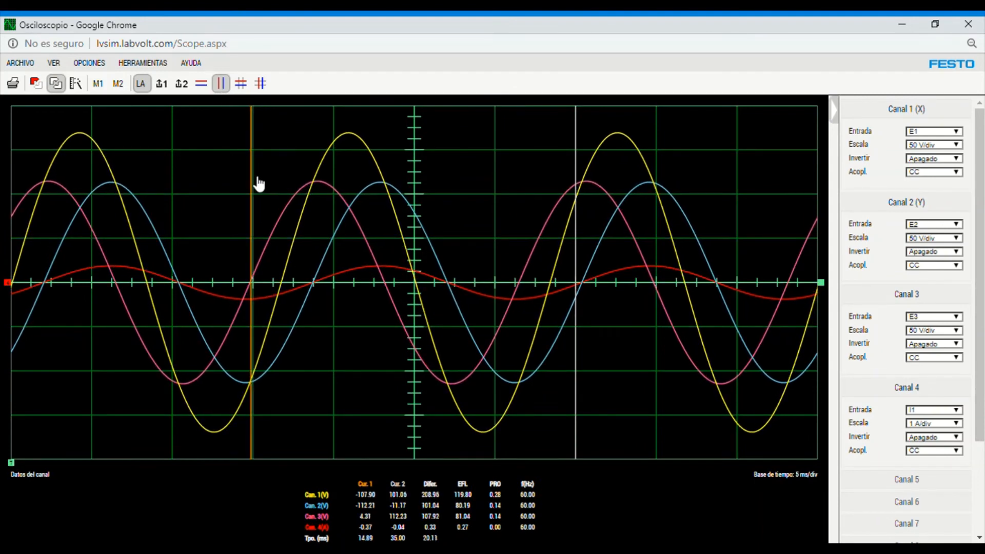
drag(259, 183, 387, 205)
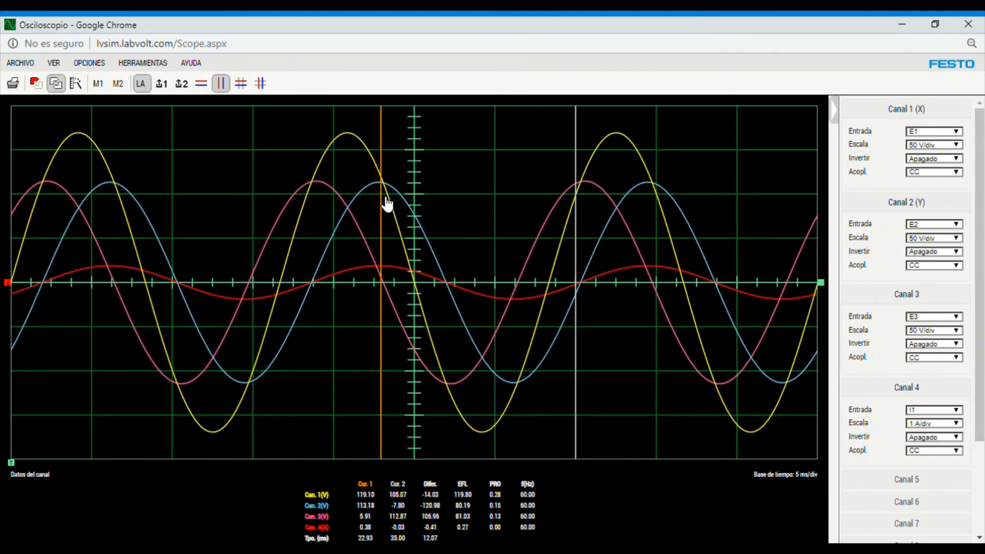
drag(387, 204, 313, 222)
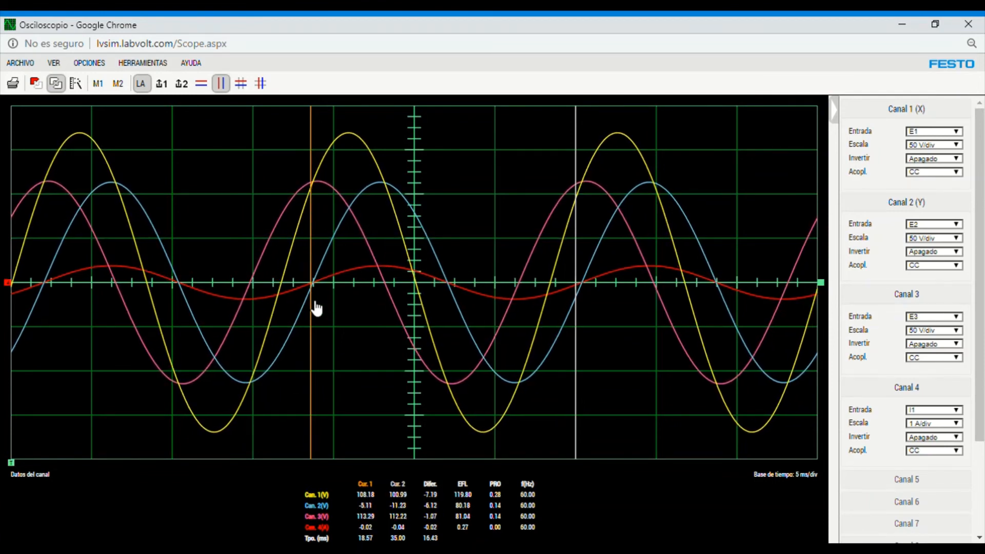
mouse_move(316, 307)
mouse_down()
mouse_move(352, 297)
mouse_move(222, 330)
mouse_move(382, 323)
mouse_move(257, 337)
mouse_move(319, 324)
mouse_up()
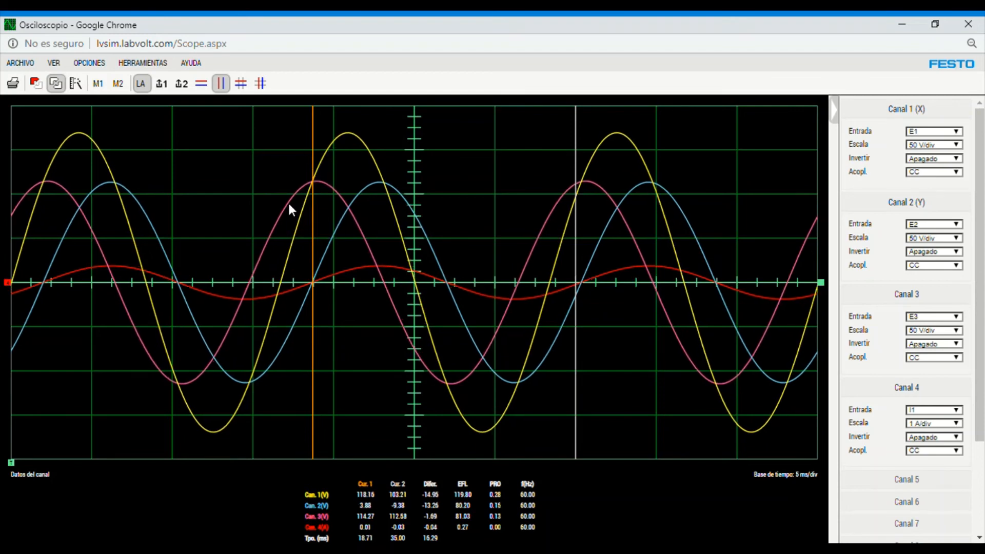
drag(319, 229, 387, 244)
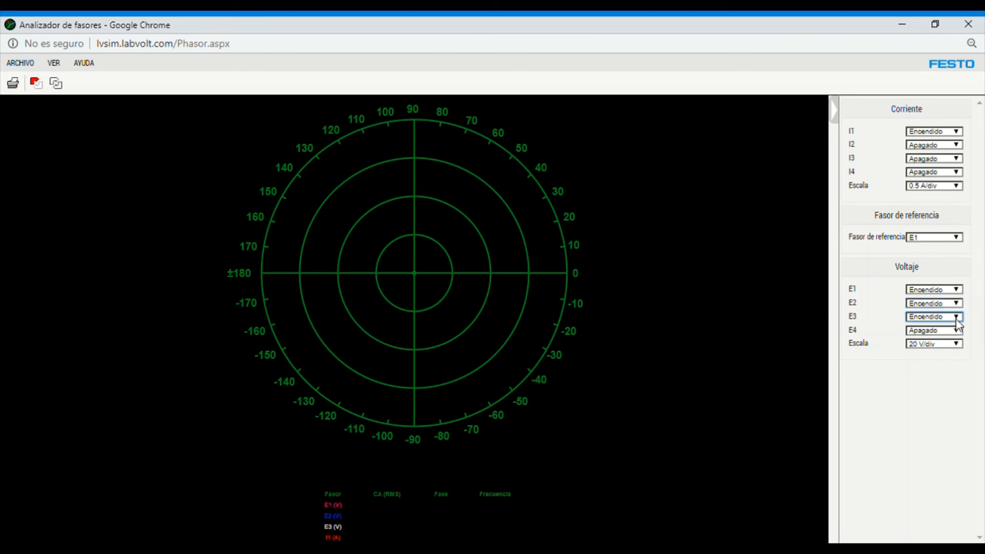
click(960, 406)
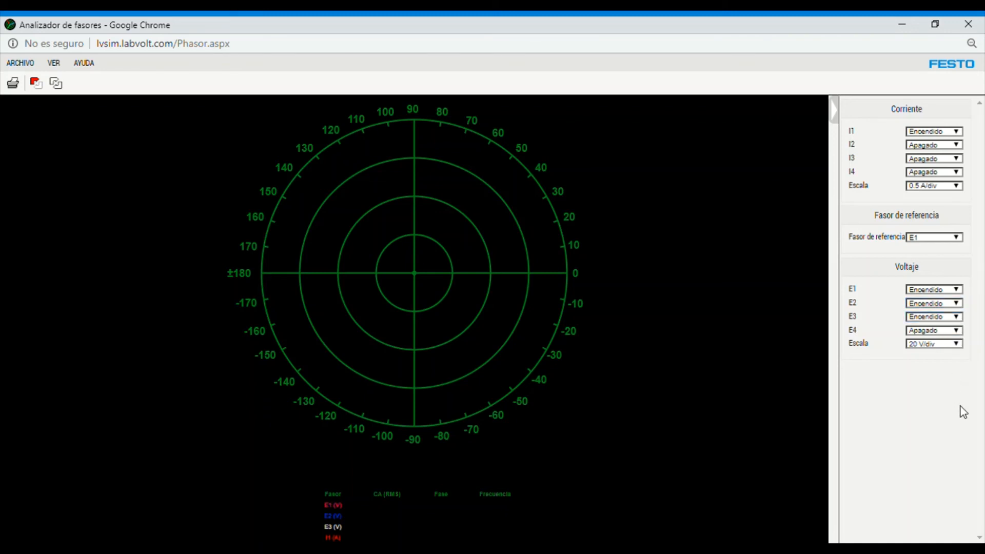